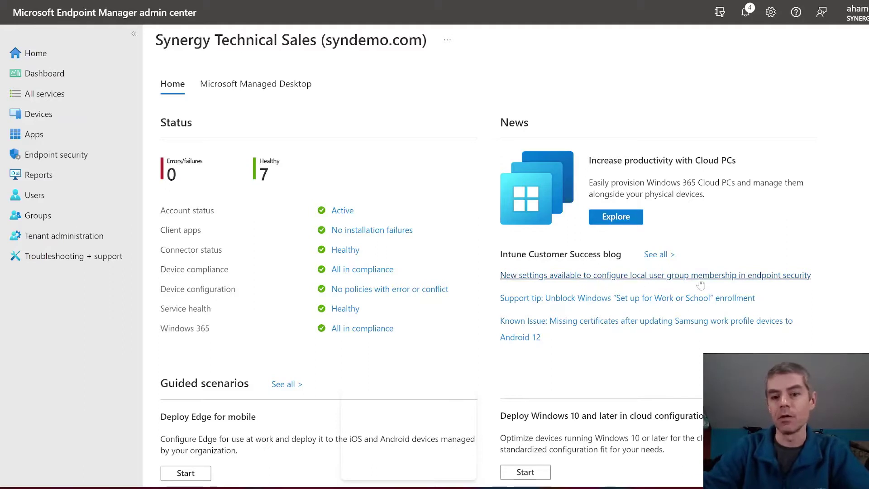
Step: Read the Tech Community article on local group membership settings, then return to Endpoint Manager
click(739, 275)
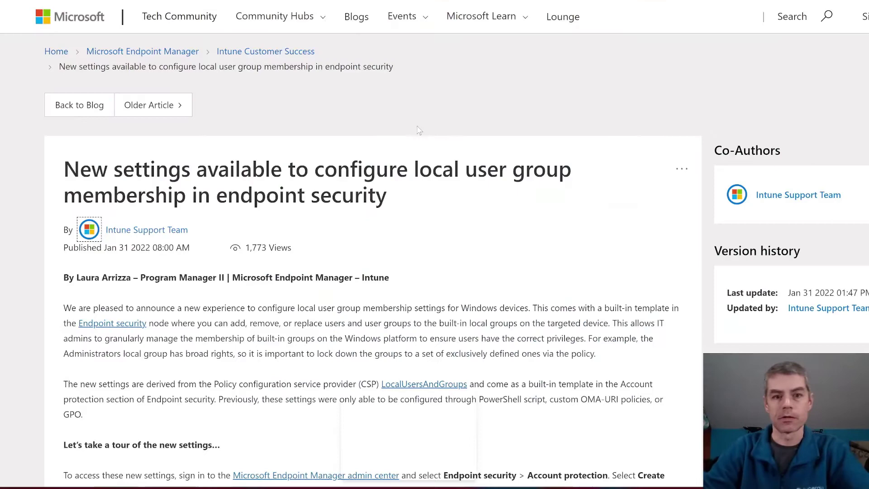
scroll(504, 191, down, 3)
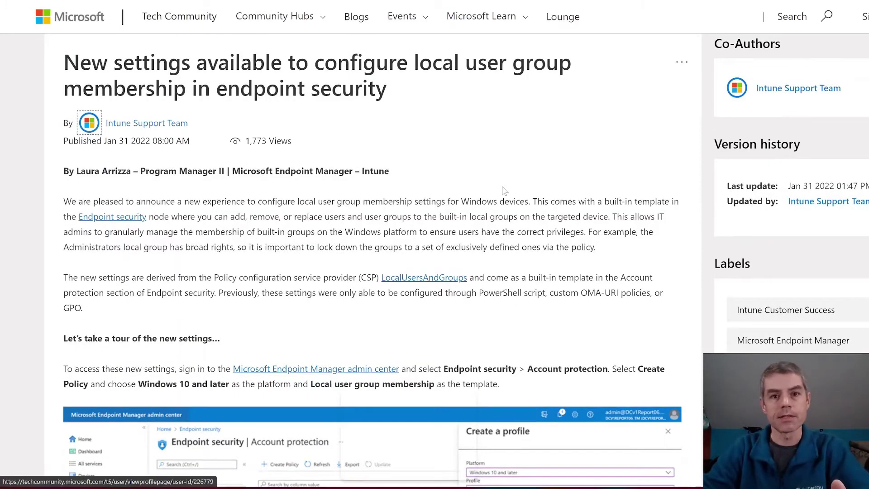
scroll(505, 191, down, 2)
scroll(505, 191, down, 2)
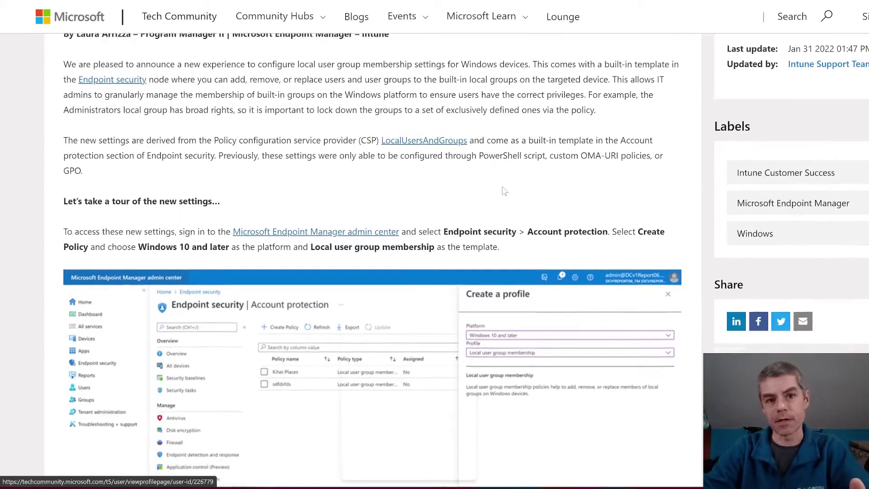
scroll(504, 191, down, 2)
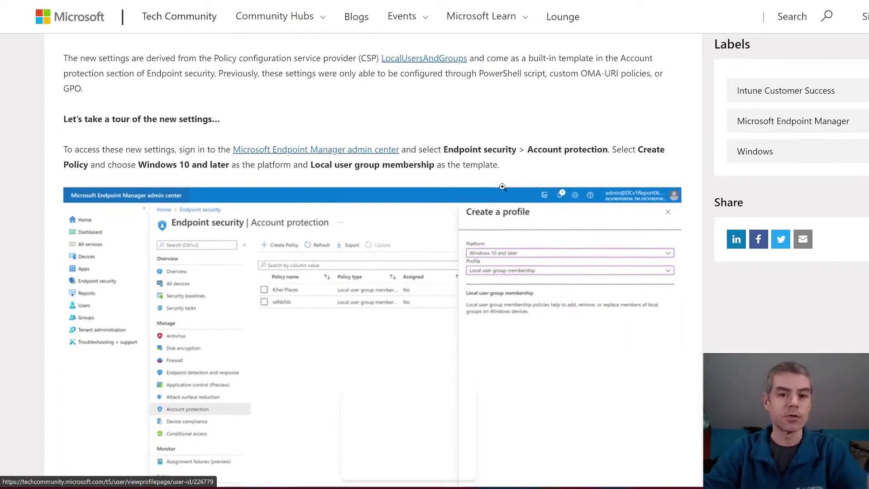
scroll(502, 187, down, 2)
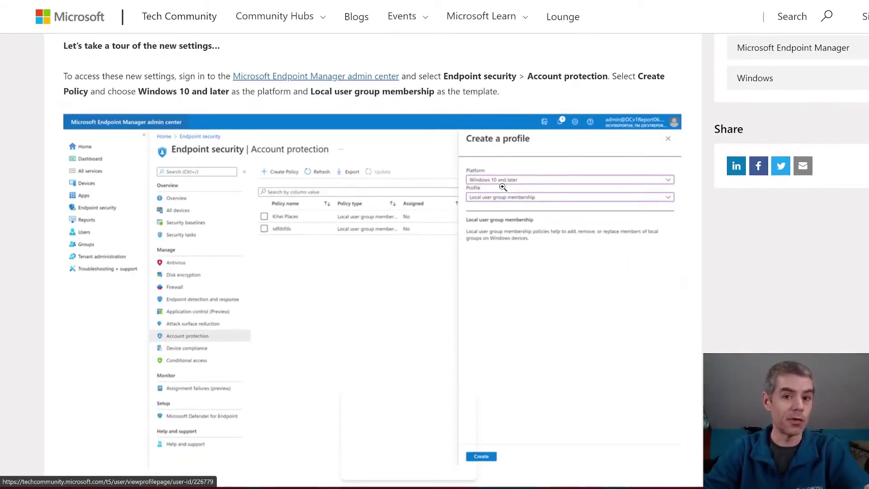
scroll(502, 187, down, 2)
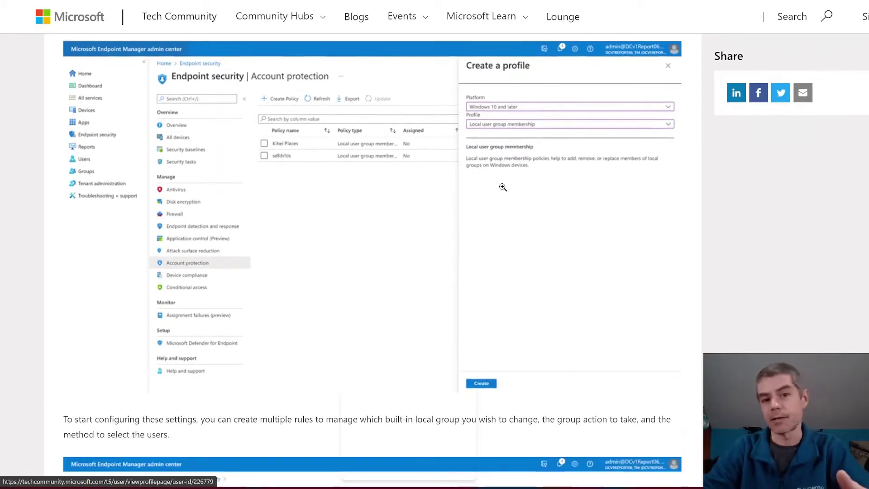
scroll(502, 187, up, 6)
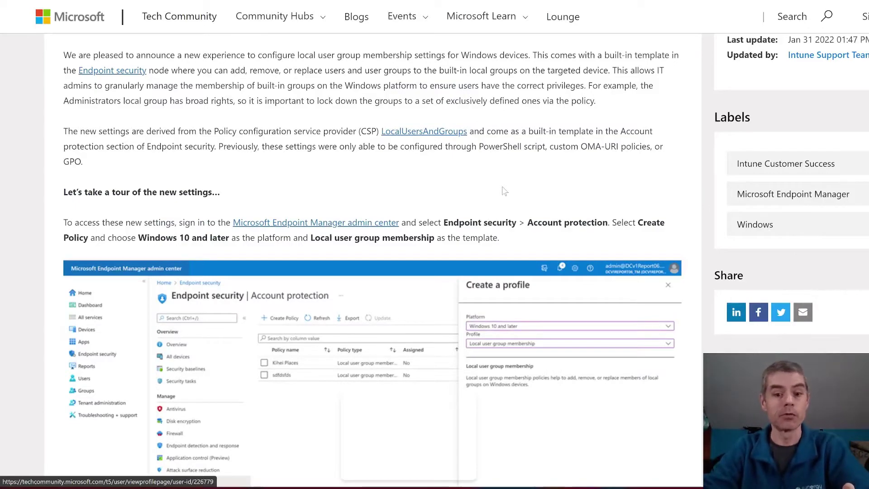
scroll(504, 190, down, 15)
scroll(331, 125, up, 3)
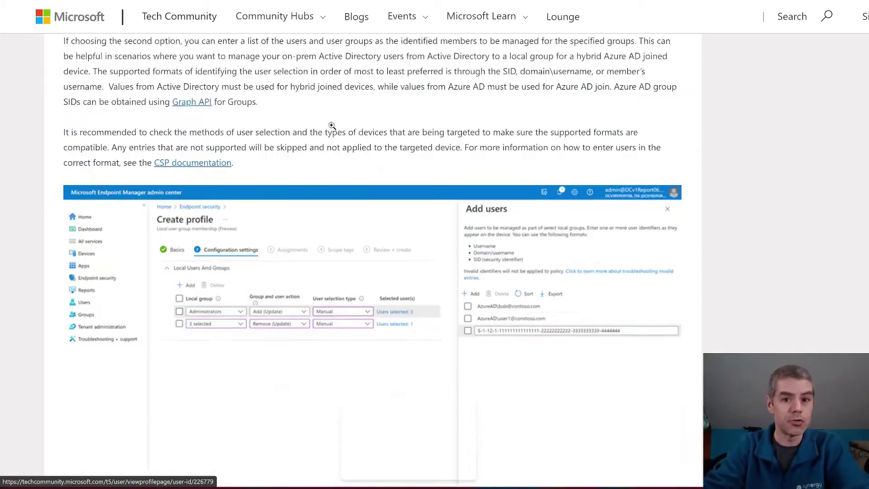
scroll(332, 125, up, 20)
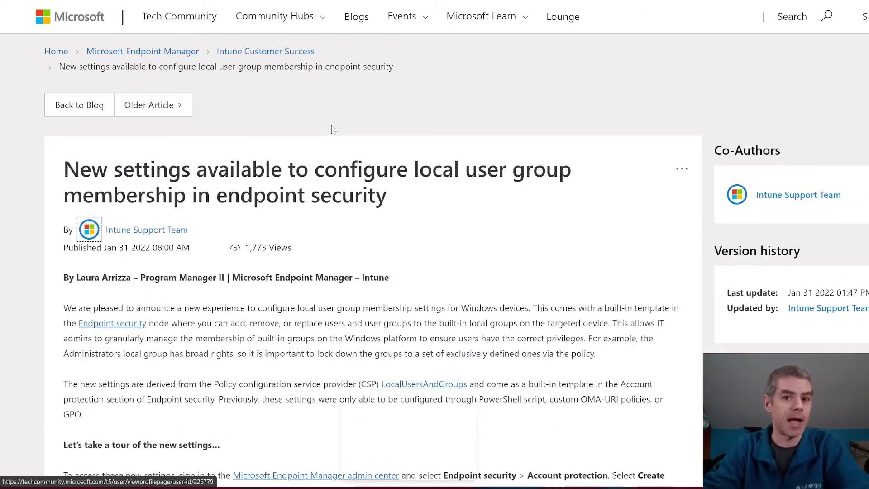
scroll(332, 127, down, 5)
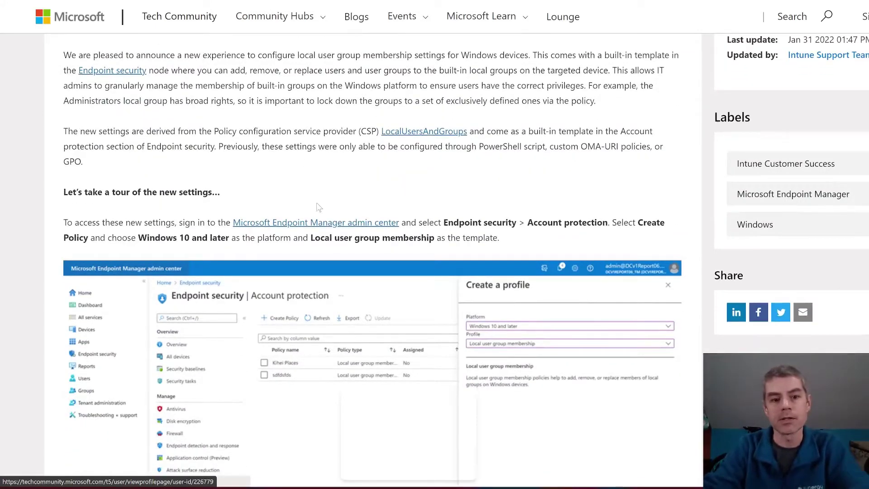
scroll(319, 206, down, 10)
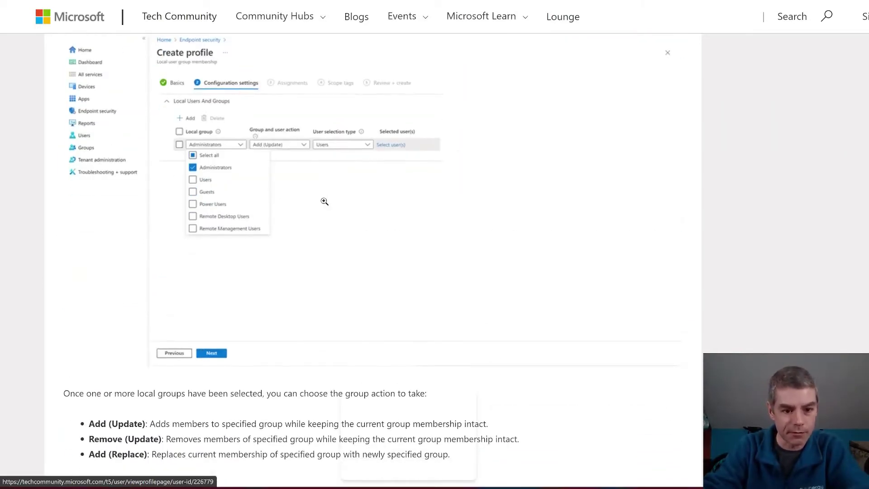
scroll(324, 201, down, 4)
scroll(326, 201, up, 9)
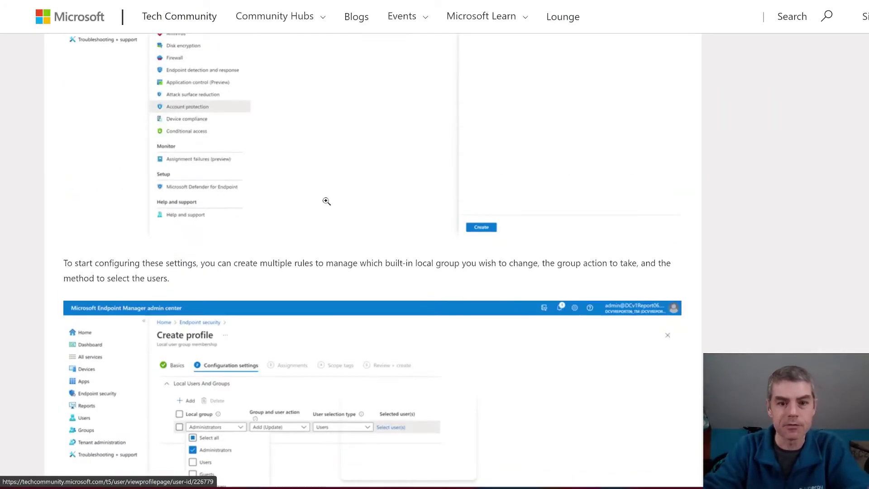
scroll(325, 200, up, 11)
scroll(325, 200, down, 3)
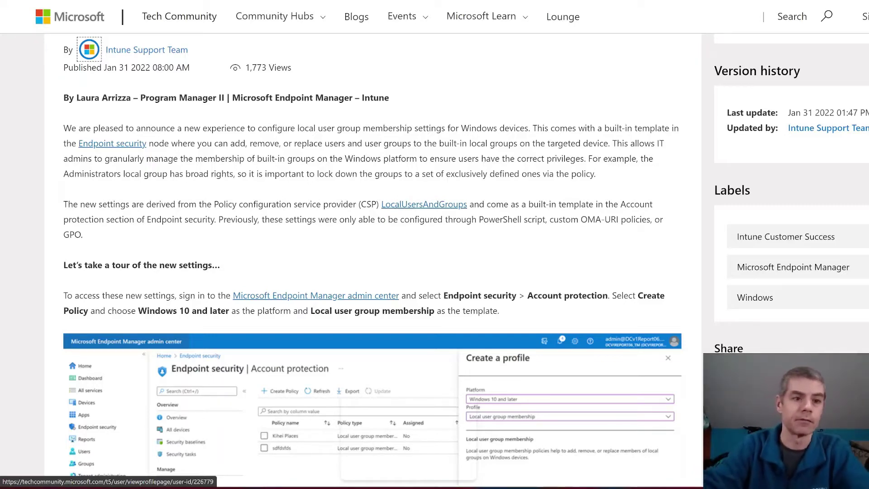
key(alt+Tab)
Step: Look over the existing profiles under Devices > Configuration profiles, then go to Endpoint security
click(31, 116)
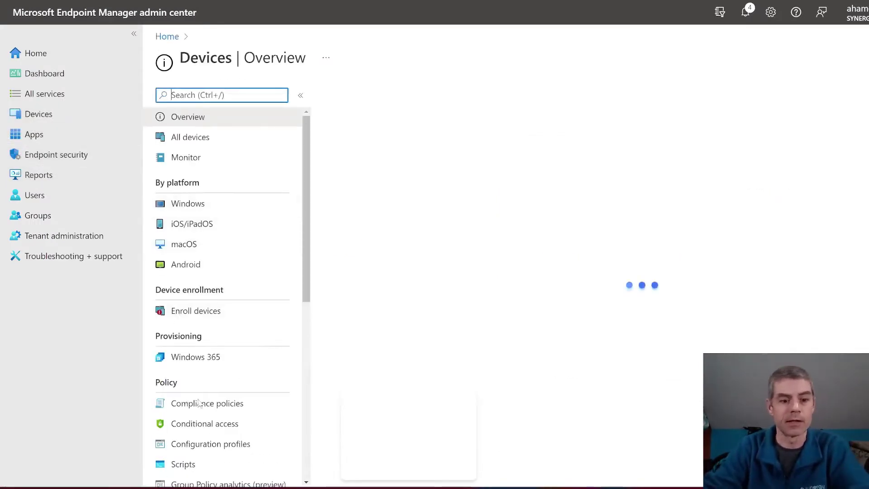
scroll(197, 412, down, 1)
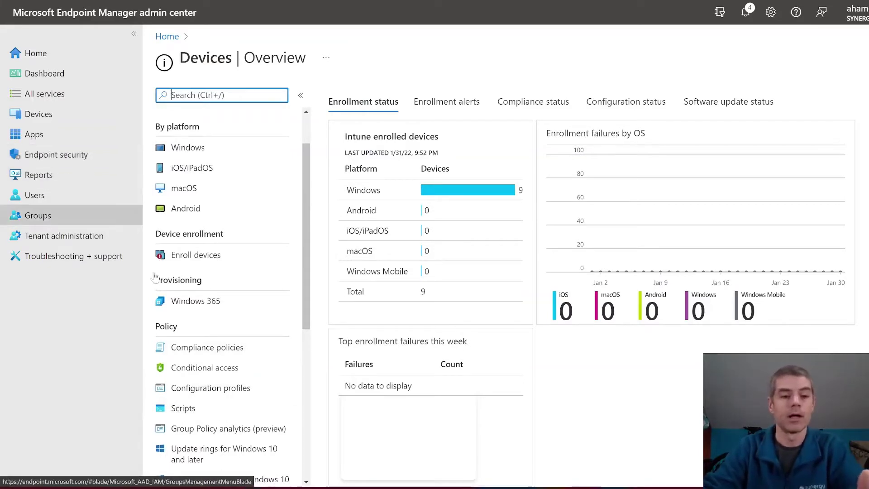
click(190, 390)
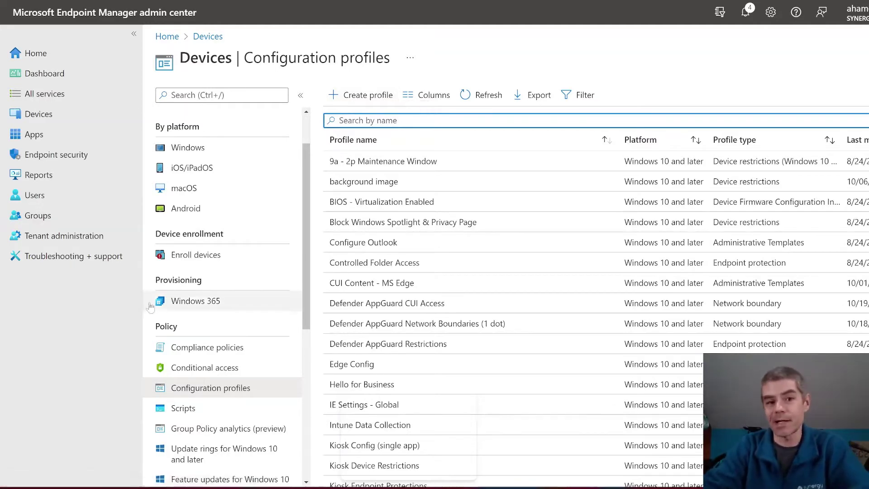
click(50, 153)
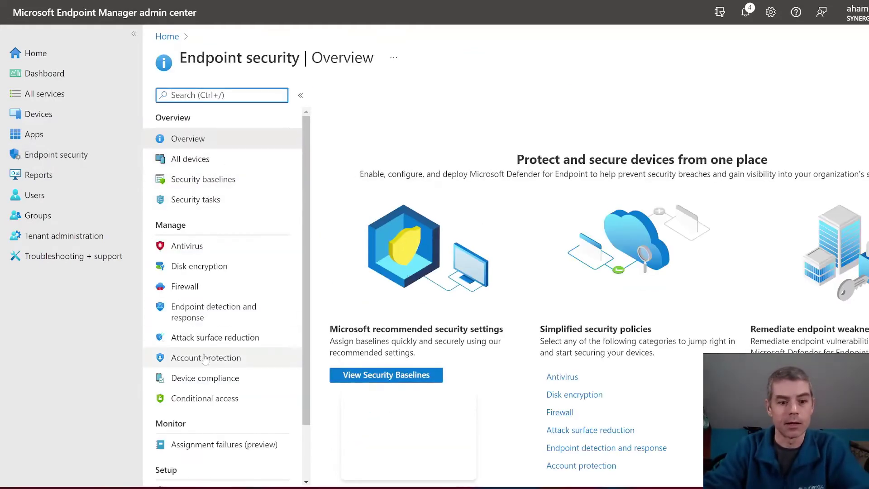
Step: Create an Account protection policy for Windows 10 and later using the Local user group membership (Preview) profile
click(205, 357)
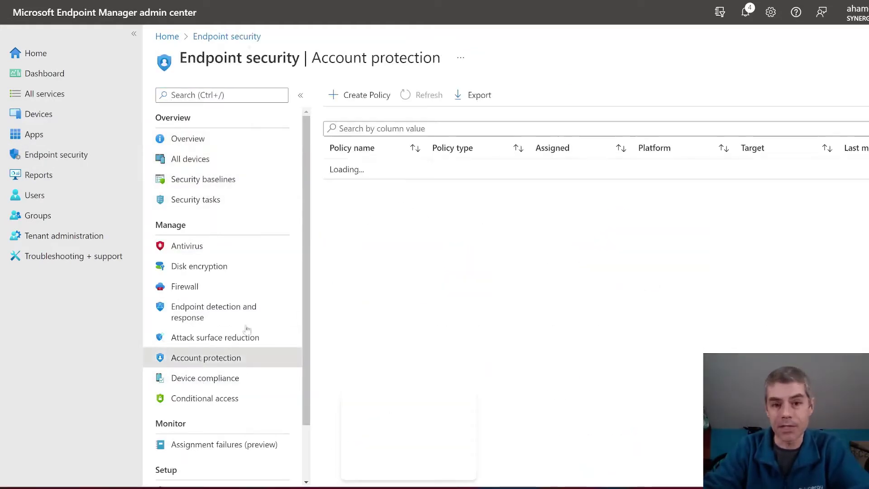
click(358, 94)
click(746, 112)
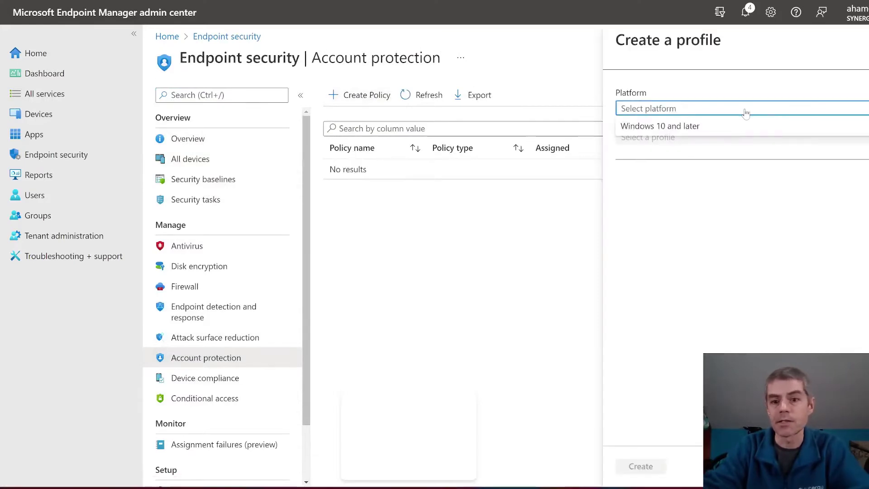
click(717, 127)
click(714, 137)
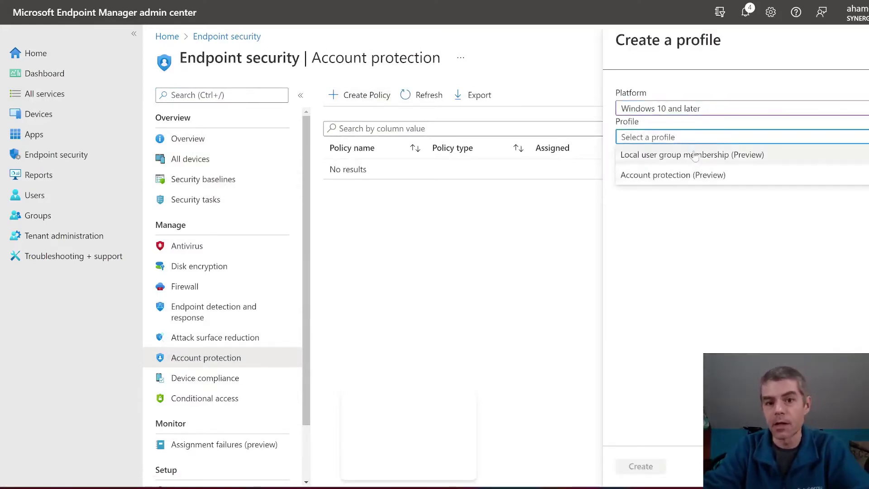
click(724, 155)
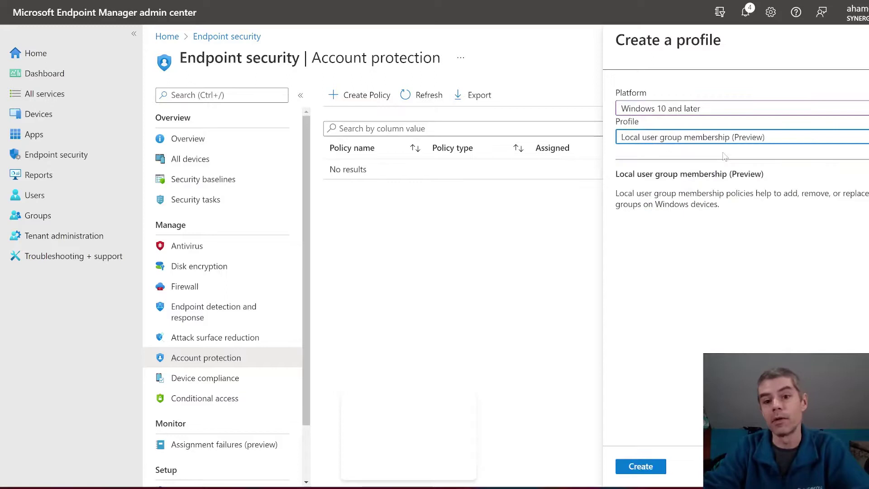
click(639, 466)
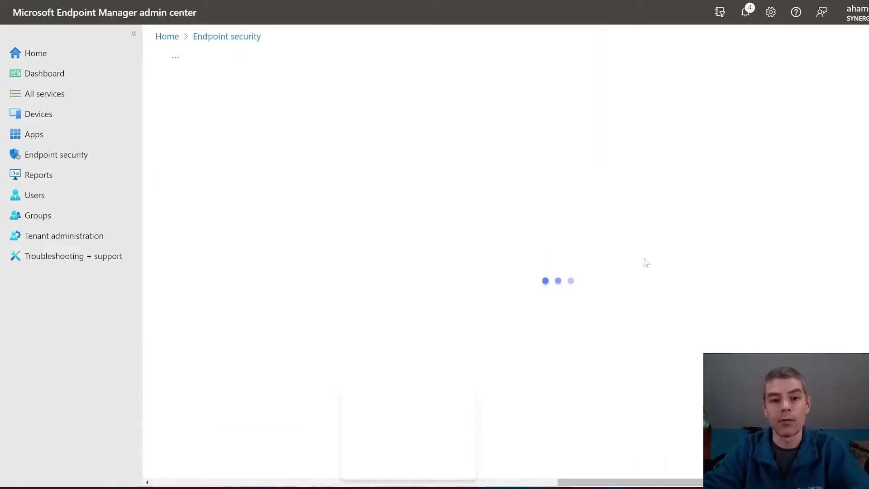
Step: Inspect the Power tacos restricted group's properties in the EU_Manufacturing GPO without changing anything
click(597, 441)
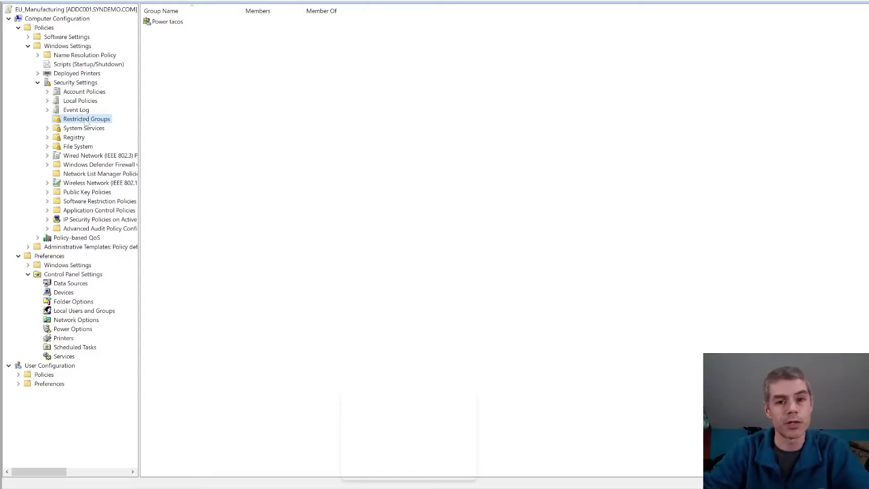
double_click(166, 23)
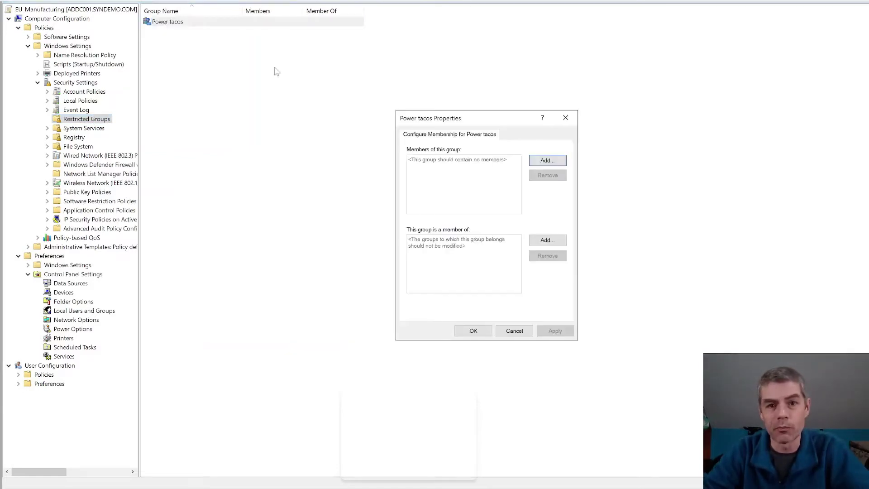
click(565, 118)
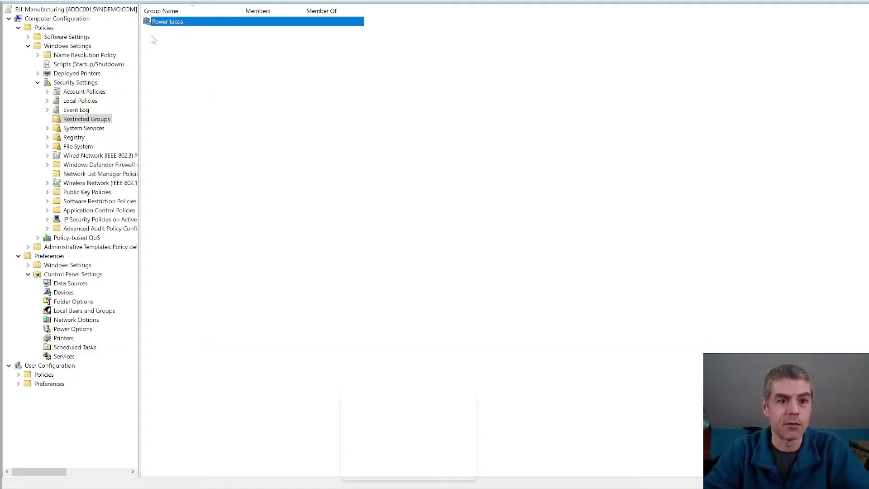
Step: Add a restricted group named Administrators under Restricted Groups
right_click(97, 119)
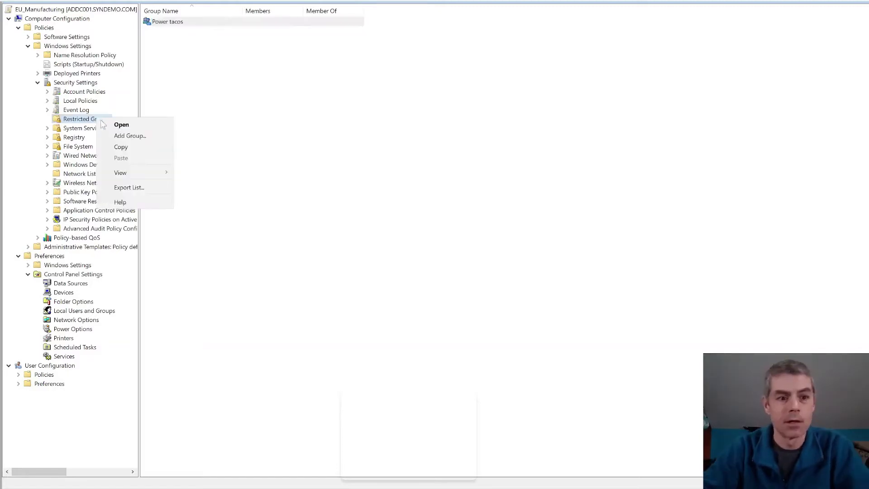
click(127, 136)
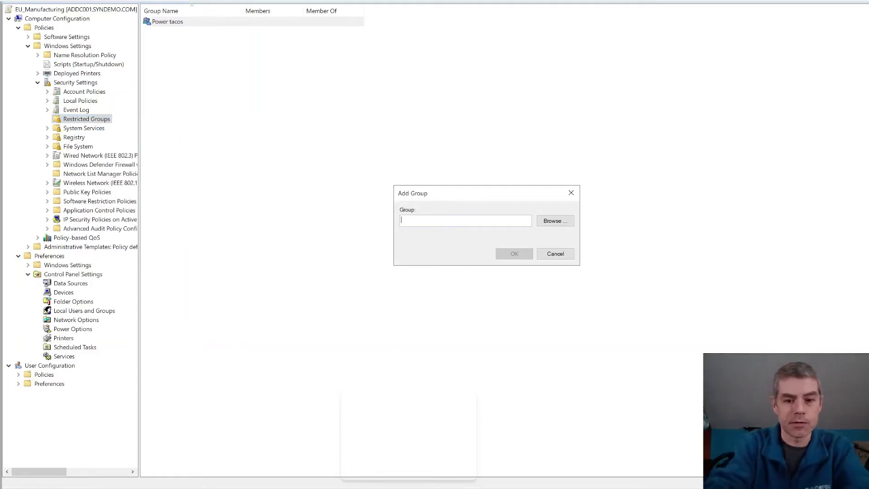
text(Adm)
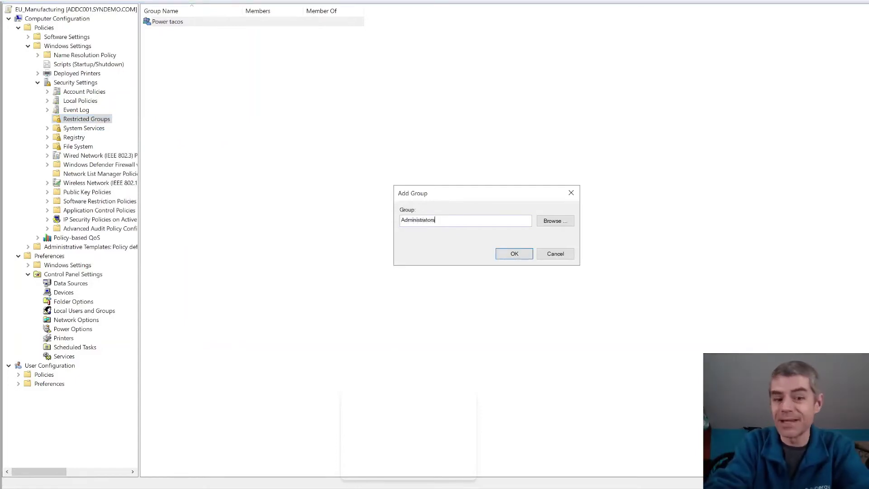
text(inistrators)
key(Return)
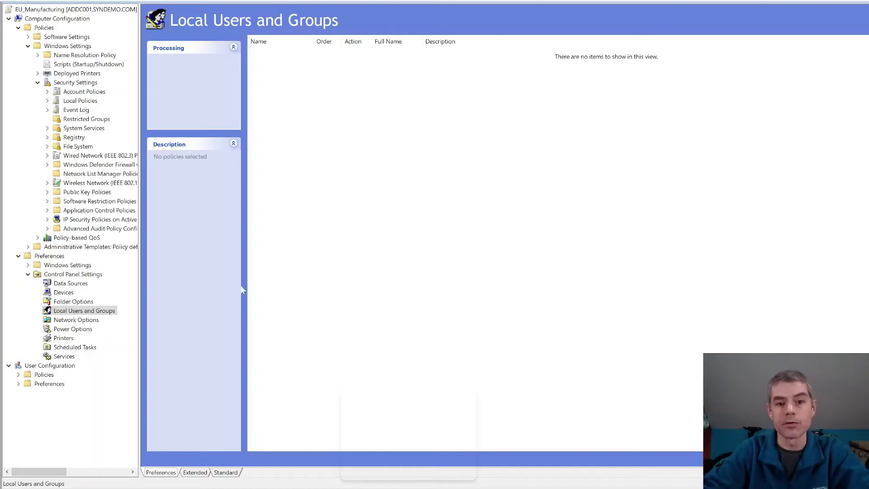
Step: Create a new Local Group preference item under Local Users and Groups
right_click(360, 206)
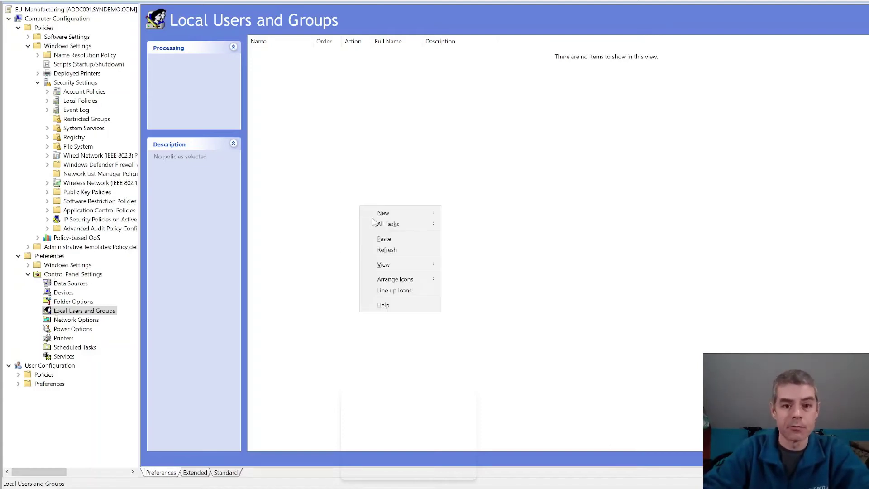
mouse_move(382, 217)
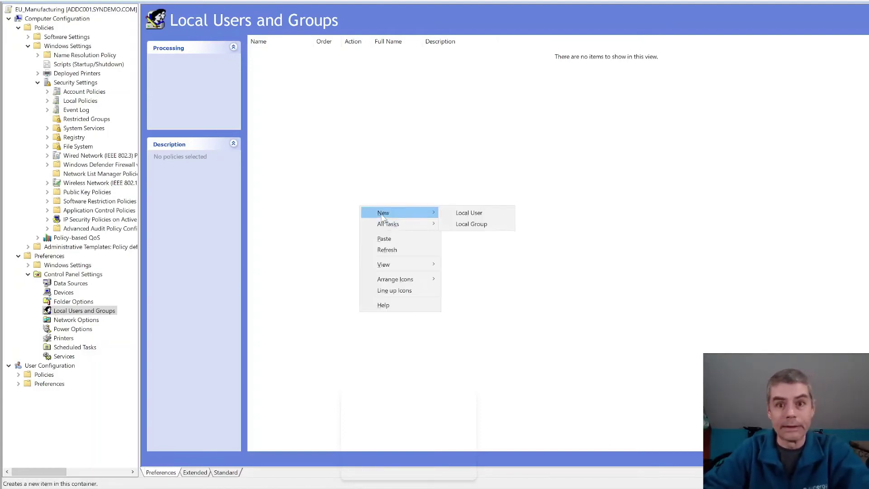
key(Right)
key(Down)
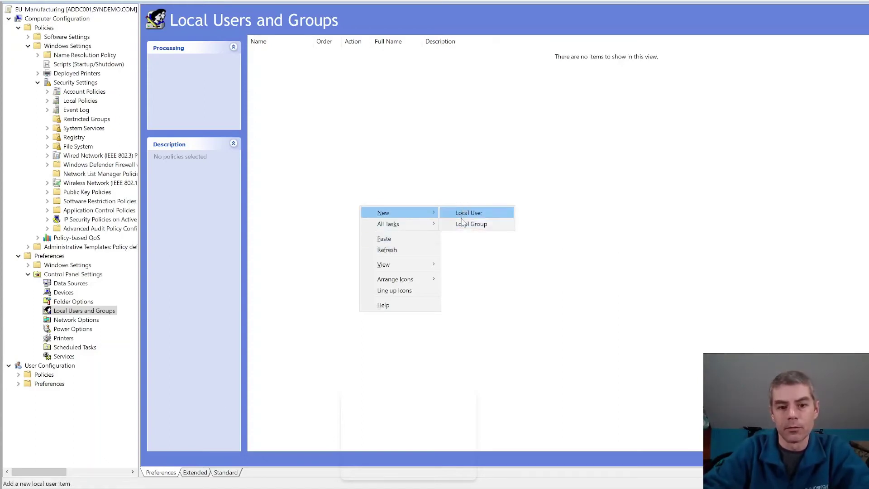
click(462, 225)
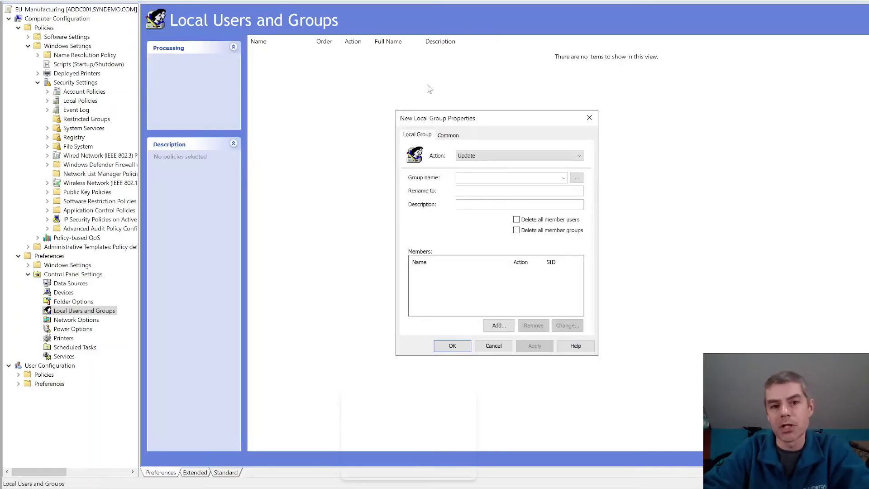
Step: Review the Local Group's Action choices, leaving Update, and browse the built-in group names
click(513, 157)
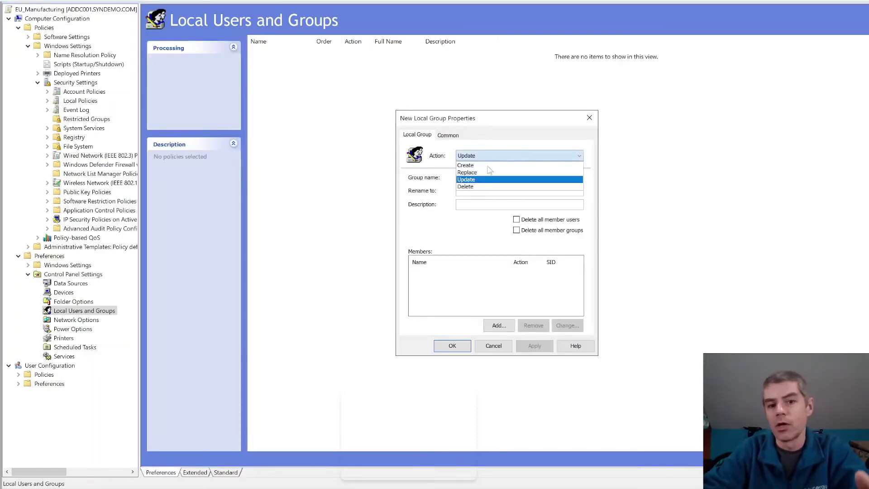
click(421, 195)
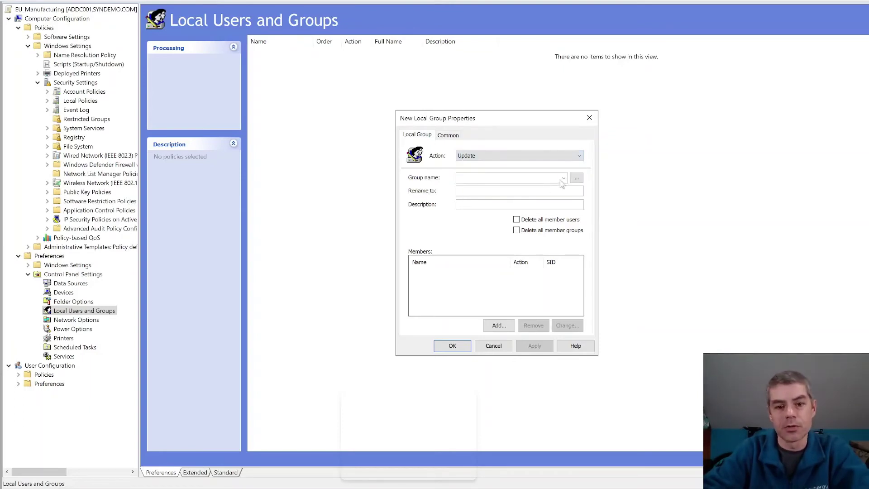
click(563, 177)
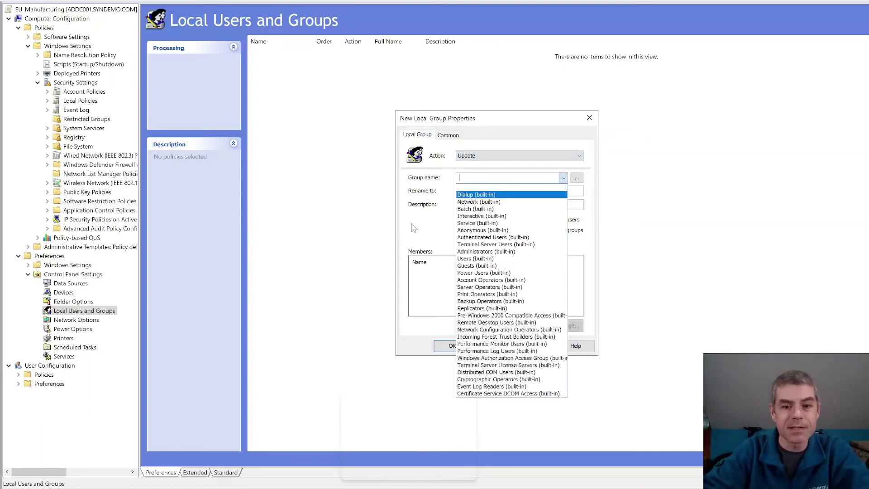
click(412, 208)
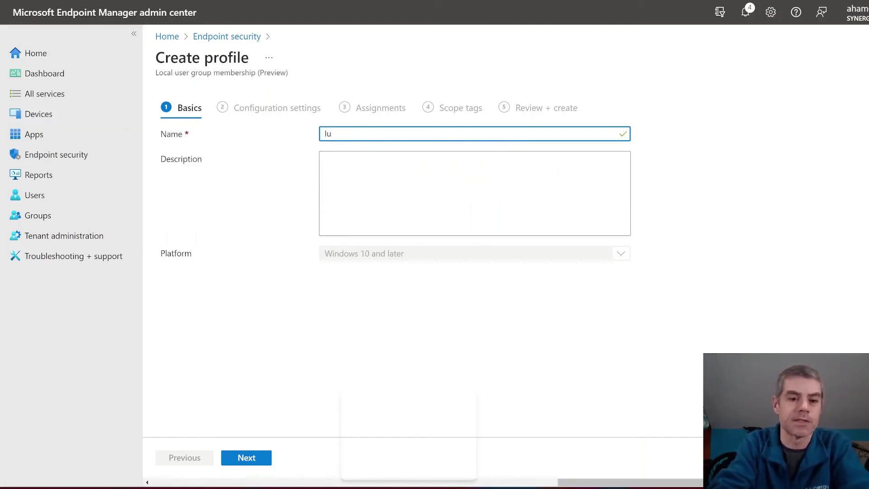
Step: Name the profile 'lugs' and set its Local group to Administrators only, after trying Users, Guests and select-all
text(gs)
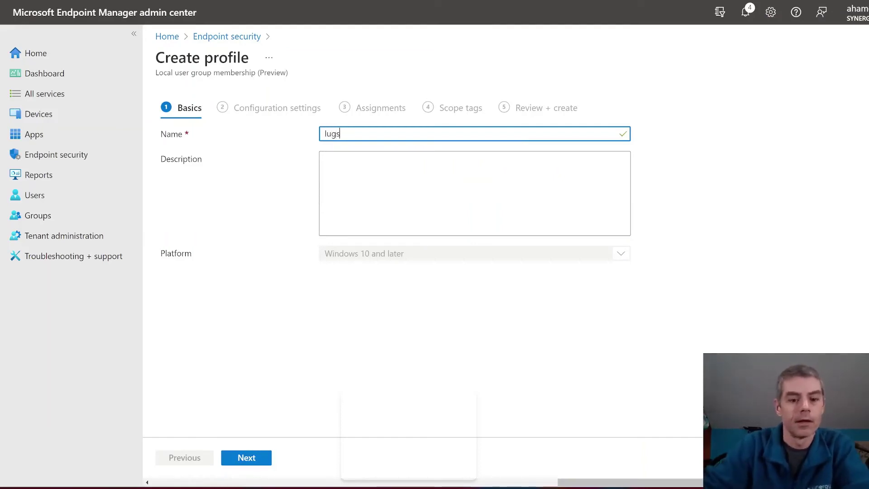
click(233, 457)
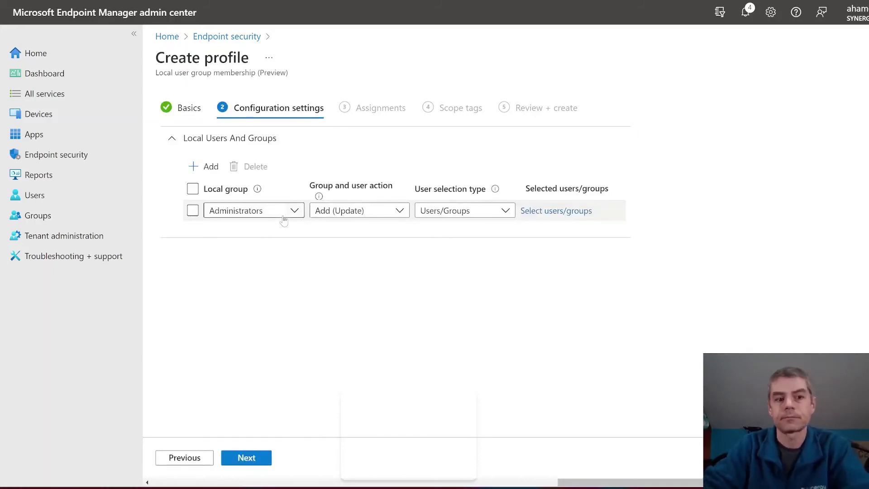
click(294, 211)
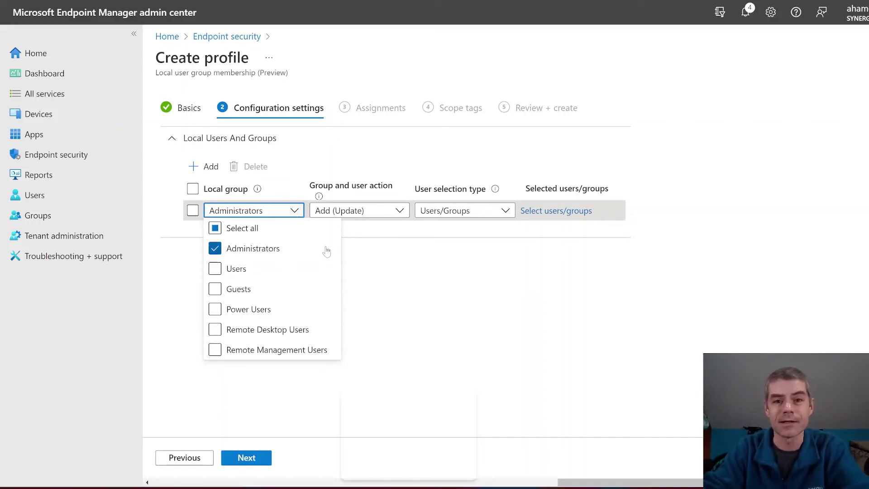
click(224, 271)
click(216, 291)
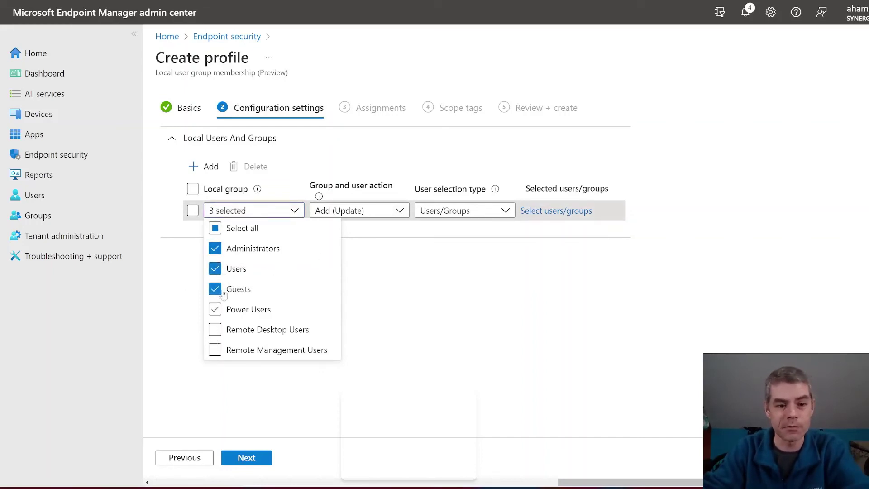
click(215, 228)
click(215, 228)
click(215, 248)
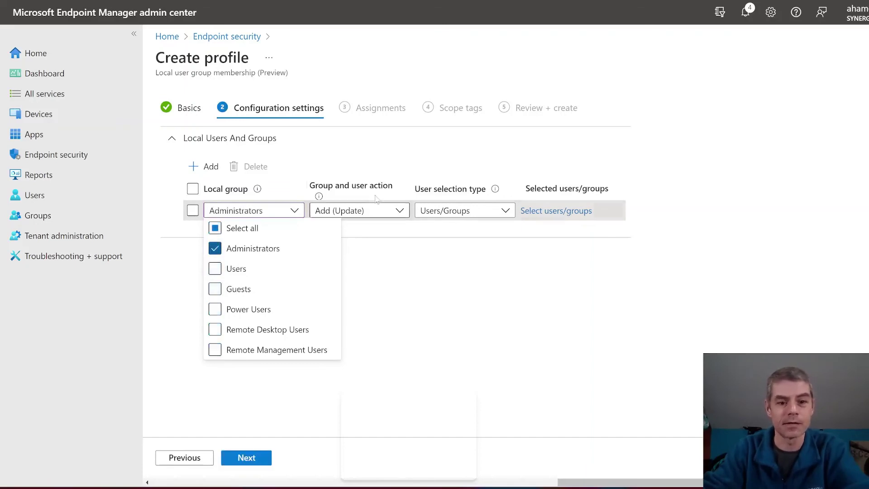
click(395, 211)
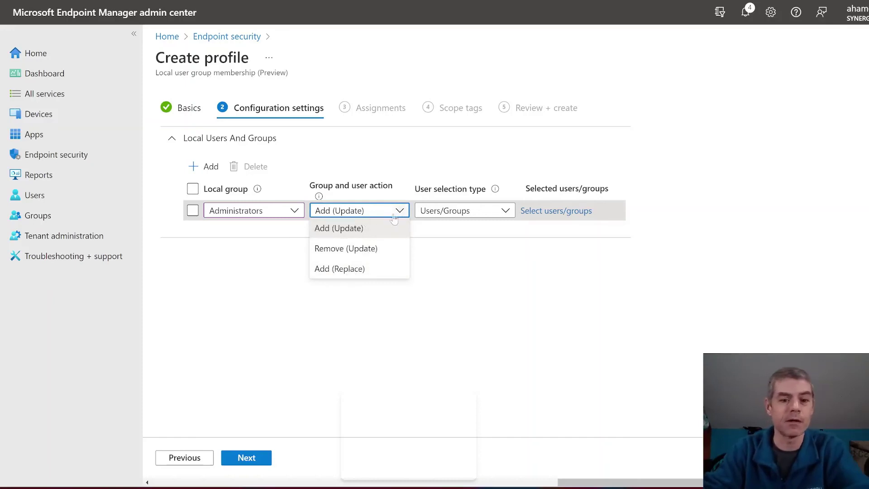
Step: Keep Add (Update) as the Administrators row's group and user action
click(364, 229)
click(453, 218)
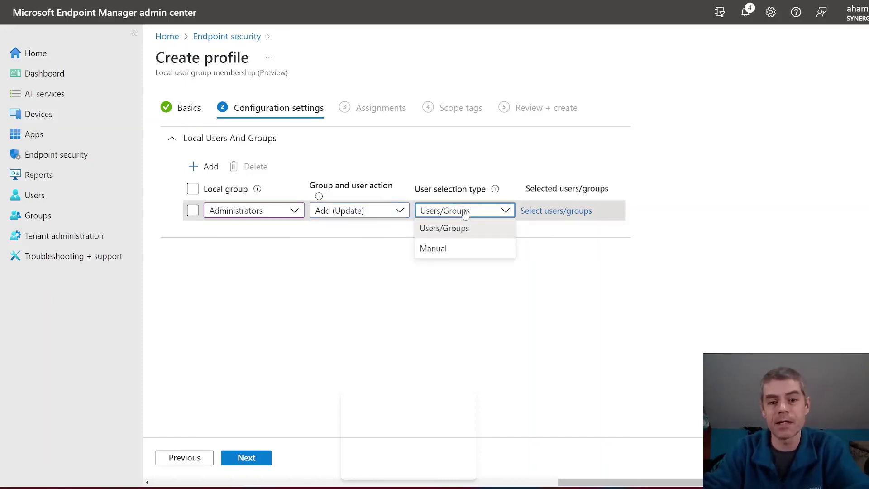
click(554, 210)
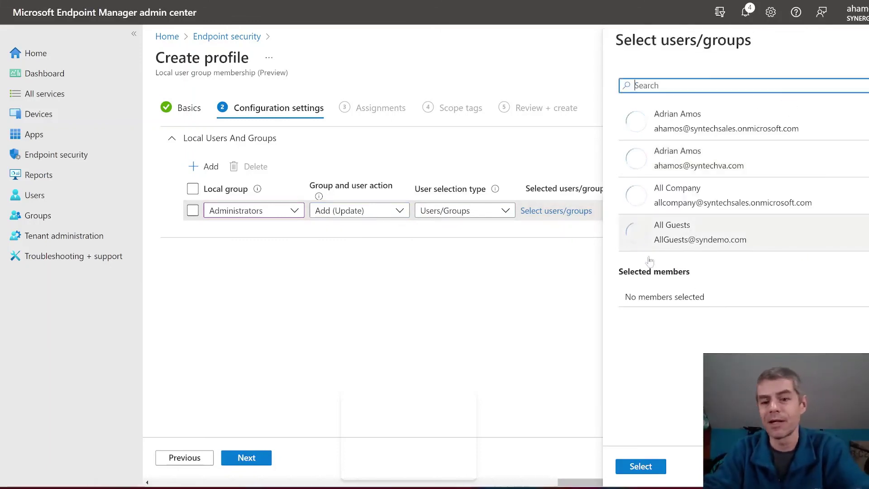
key(Escape)
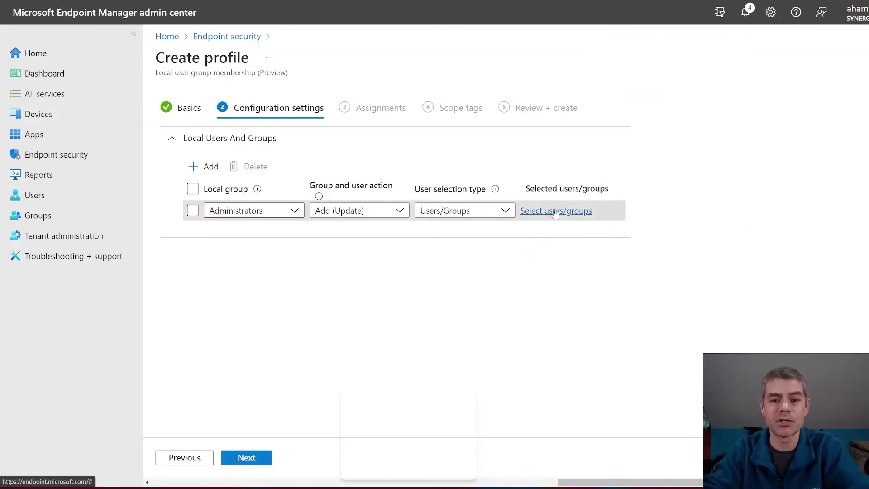
Step: Set the user selection type to Manual, leaving the Add users pane without entries
click(485, 210)
click(471, 246)
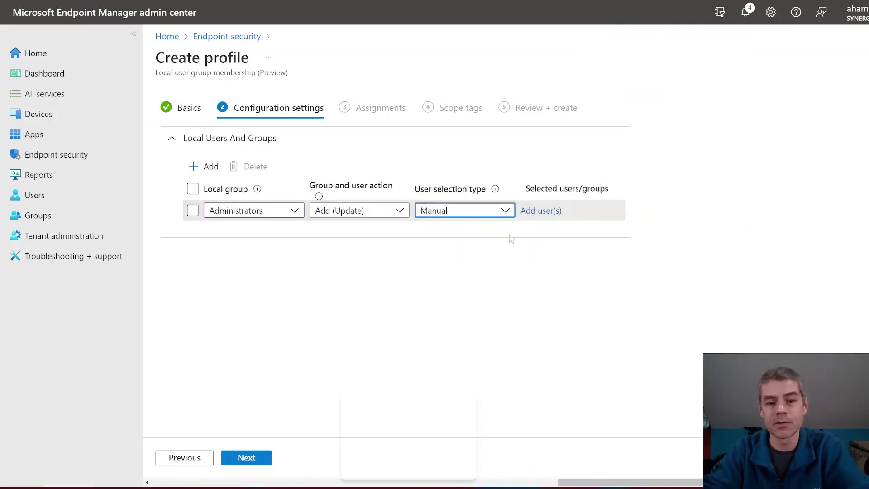
click(538, 211)
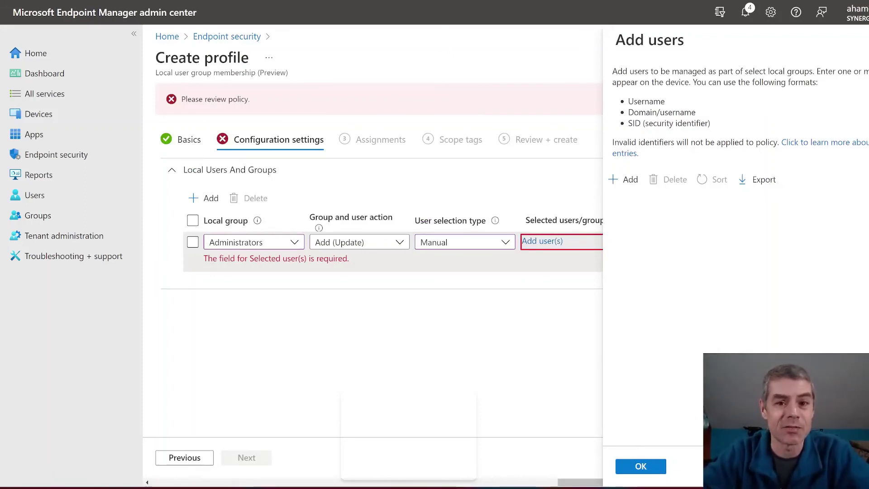
click(478, 48)
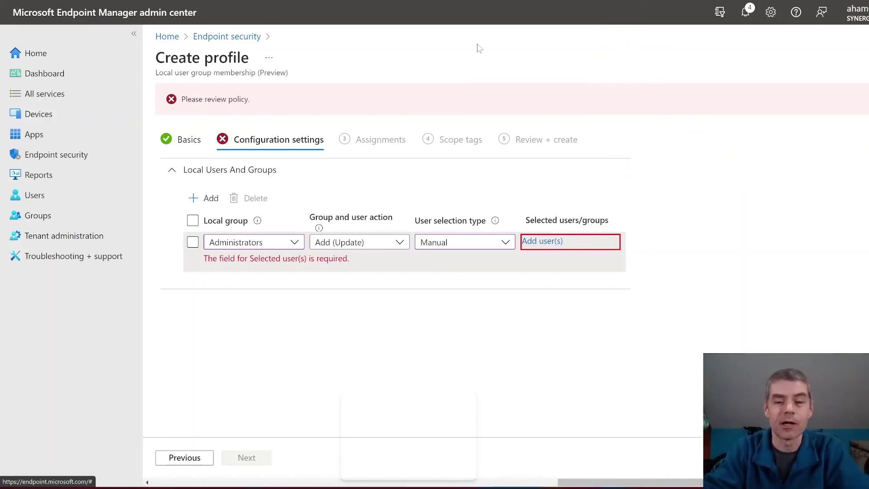